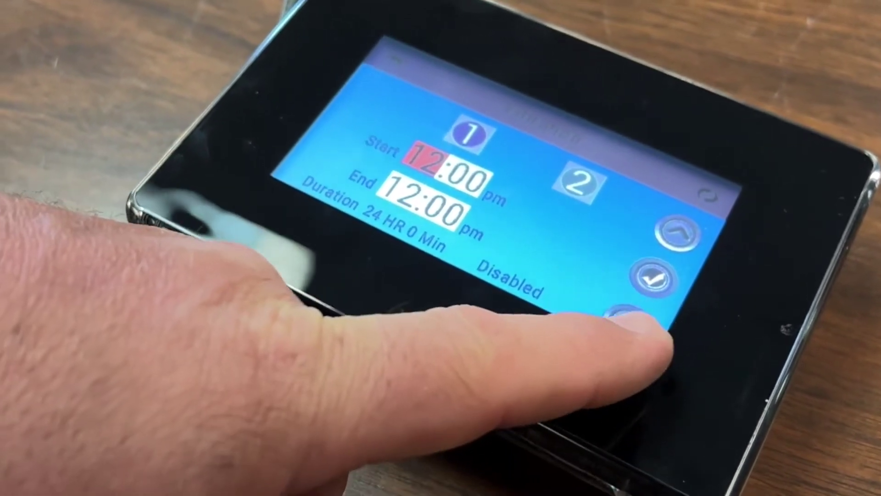
# - Move filter 1's start two hours earlier to 8:00 am, select its end hour, and enable filter 2
pyautogui.click(654, 309)
pyautogui.click(661, 306)
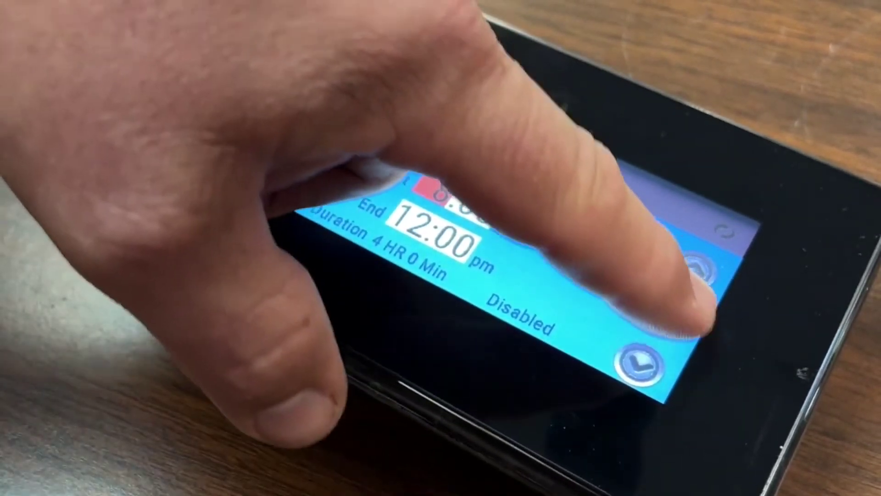
pyautogui.click(689, 318)
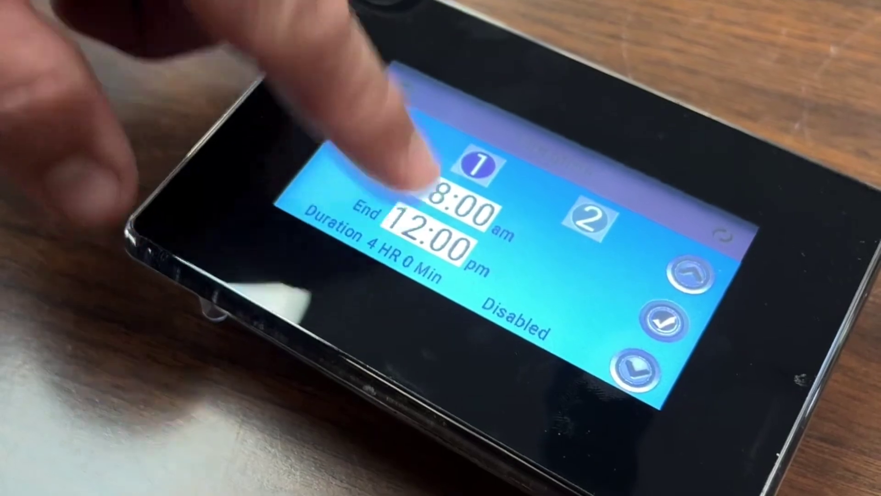
pyautogui.click(414, 233)
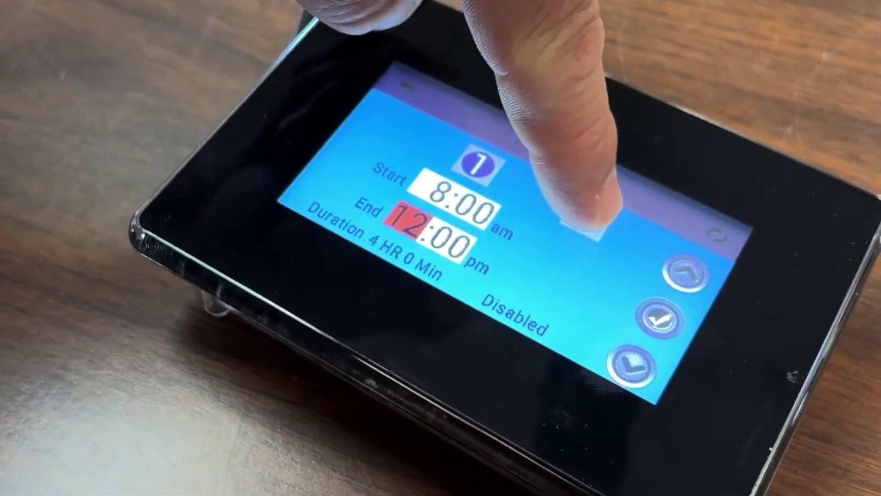
pyautogui.click(586, 222)
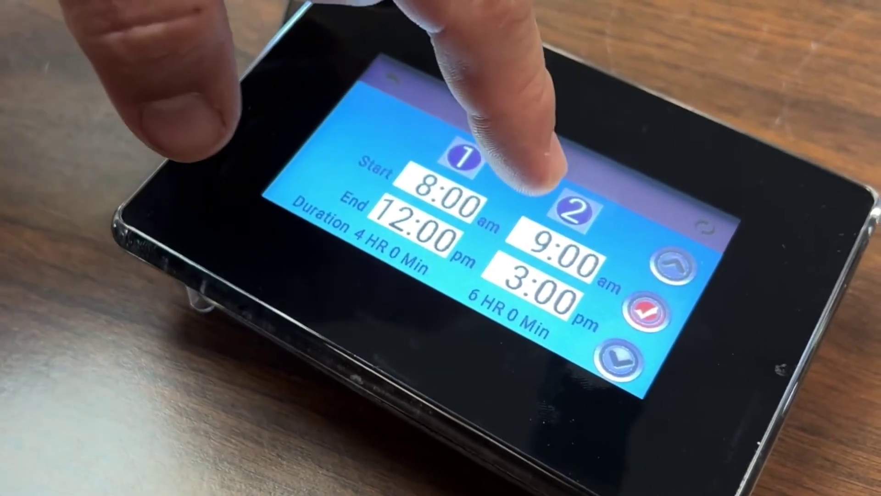
# - Set filter 2's start hour to 11:00 am and confirm its 3:00 pm end
pyautogui.click(533, 238)
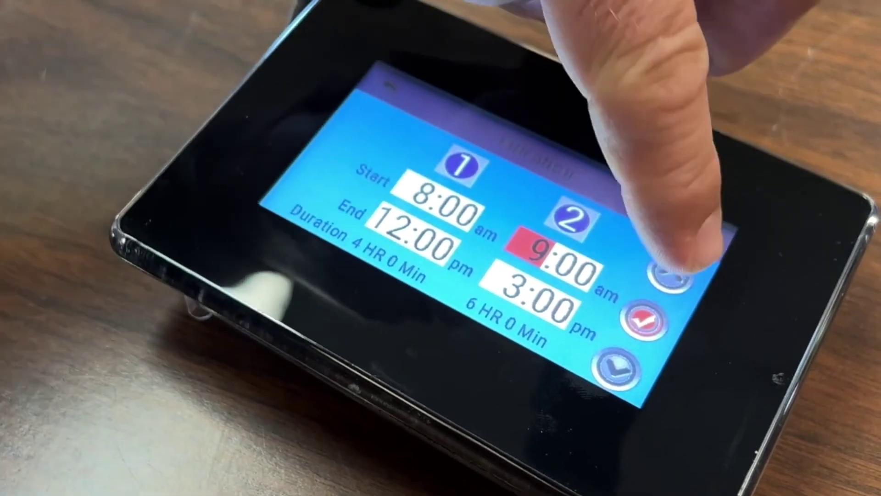
pyautogui.click(673, 264)
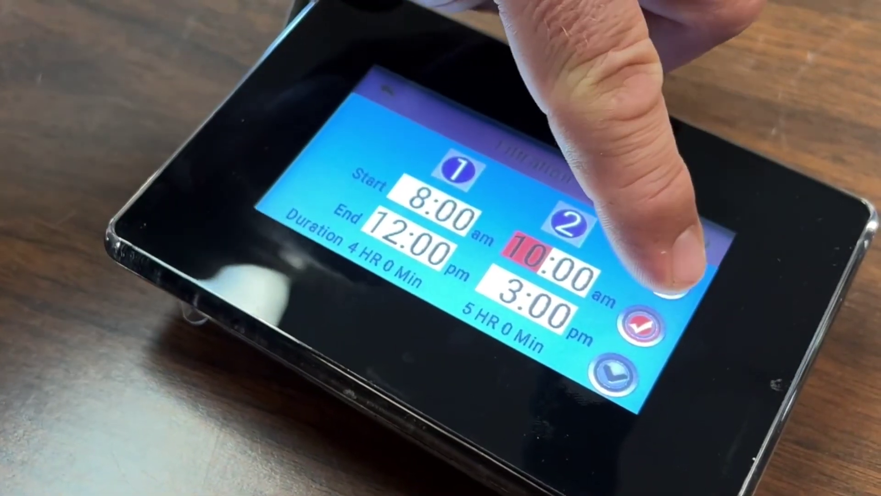
pyautogui.click(671, 279)
pyautogui.click(506, 310)
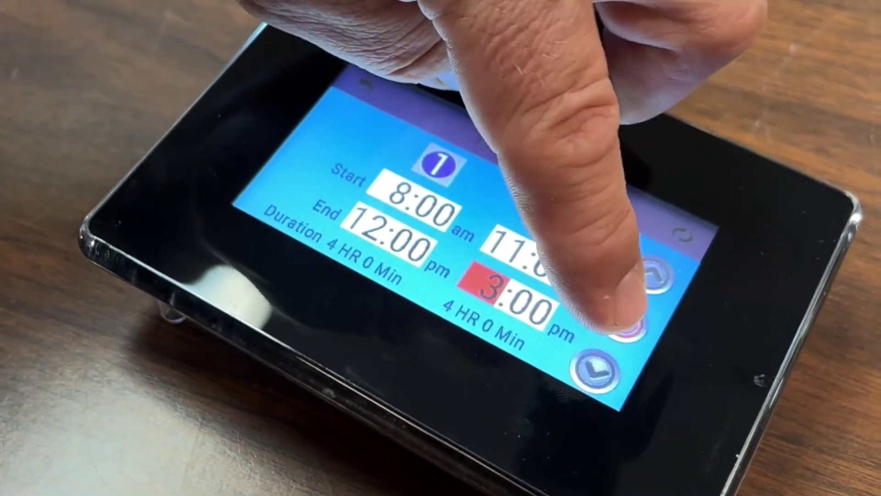
pyautogui.click(628, 324)
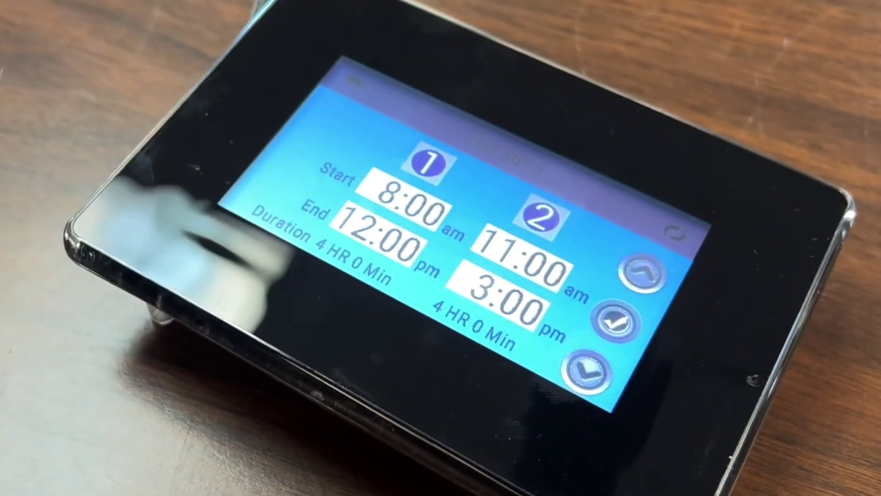